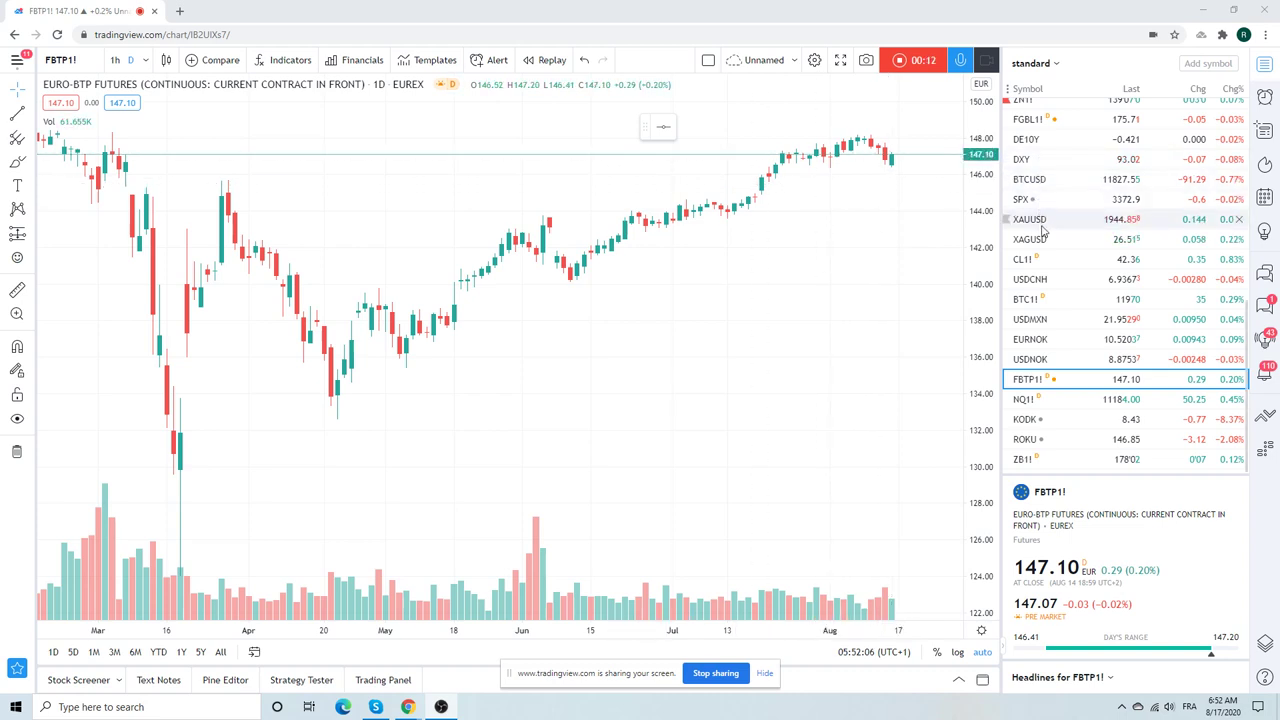
- Open the EURNOK daily chart and zoom out to show December through August
left_click(1040, 339)
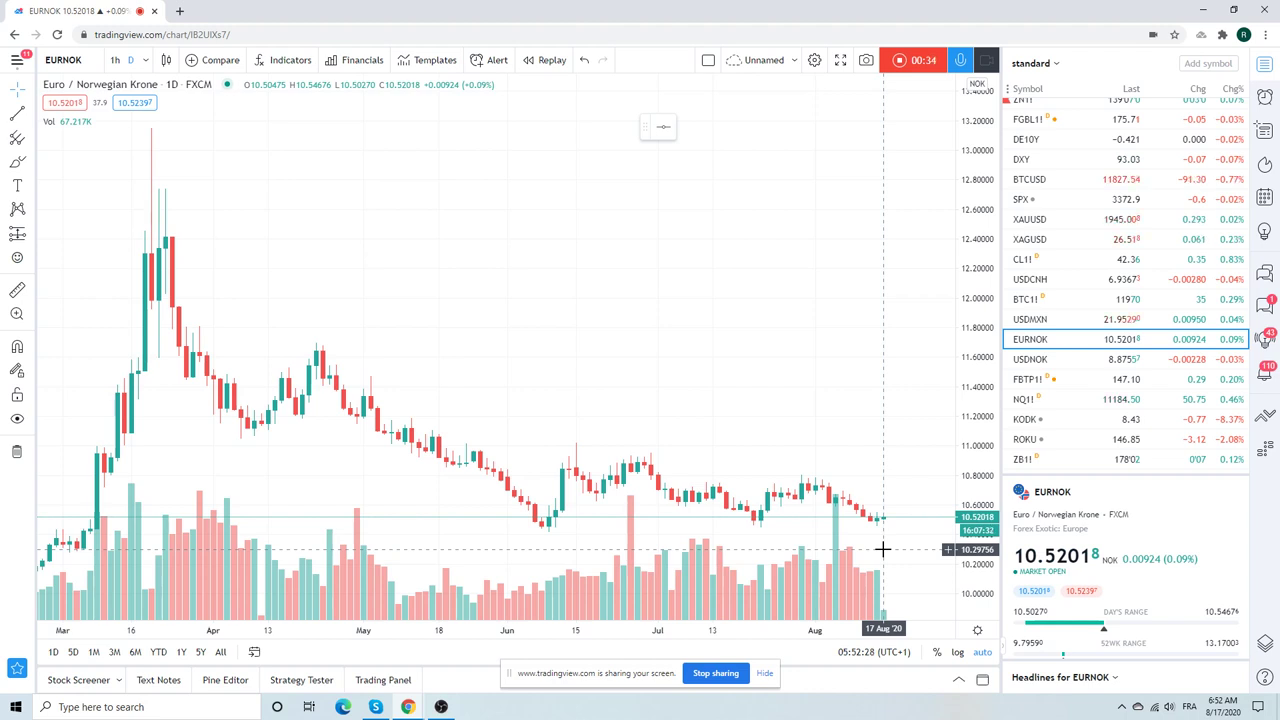
scroll(646, 329, "down", 2)
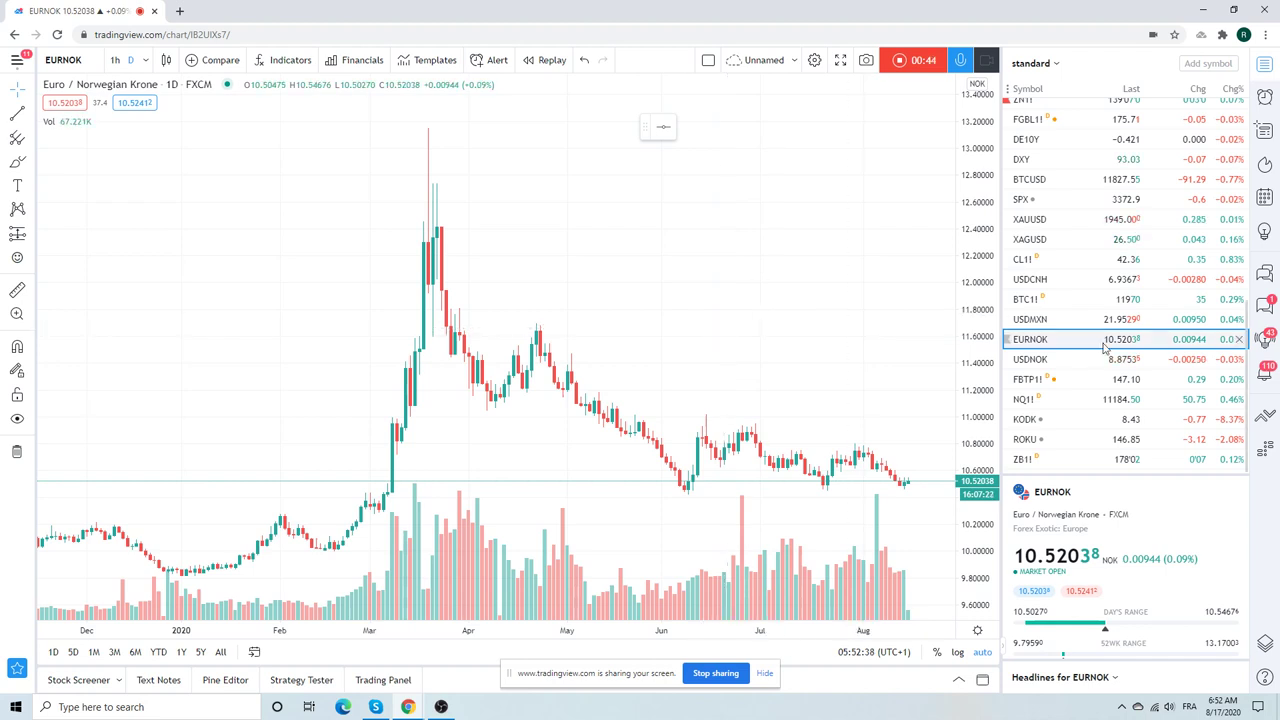
scroll(1104, 346, "up", 8)
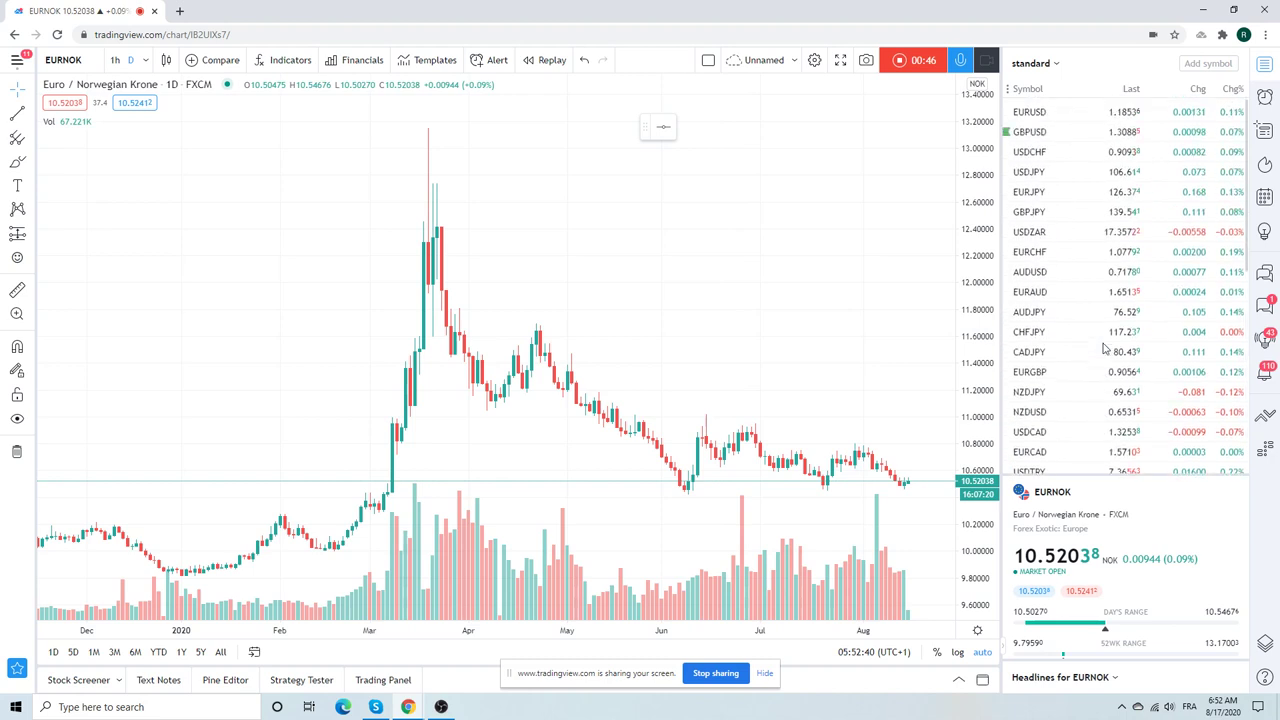
scroll(1104, 348, "down", 5)
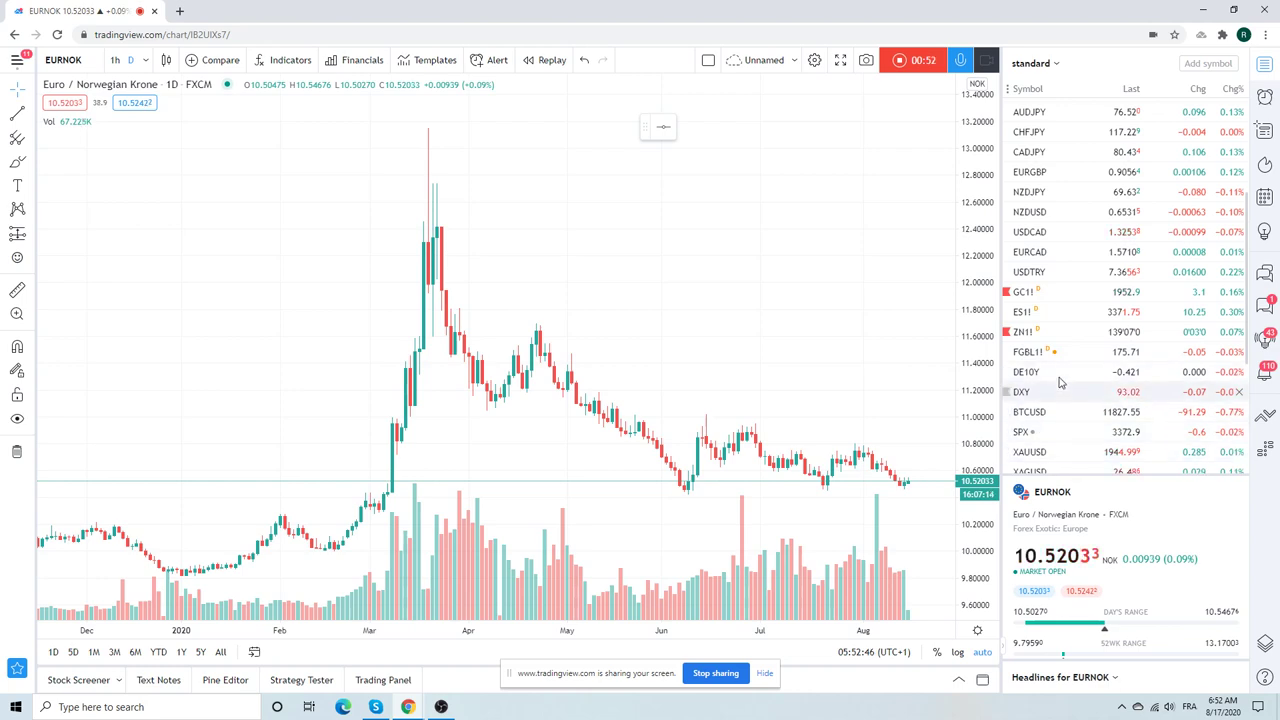
scroll(1046, 337, "down", 5)
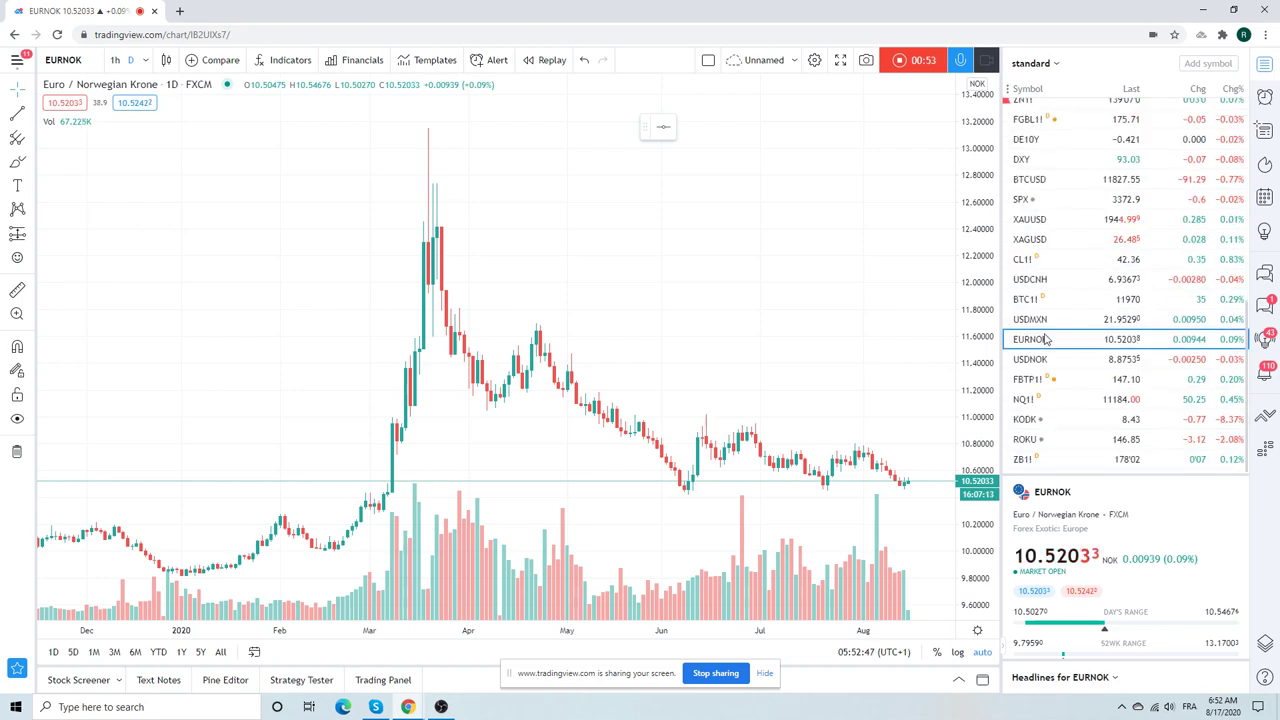
- Load the ZB1! T-Bond Futures daily chart, zoomed out to mid-February through August
left_click(1030, 459)
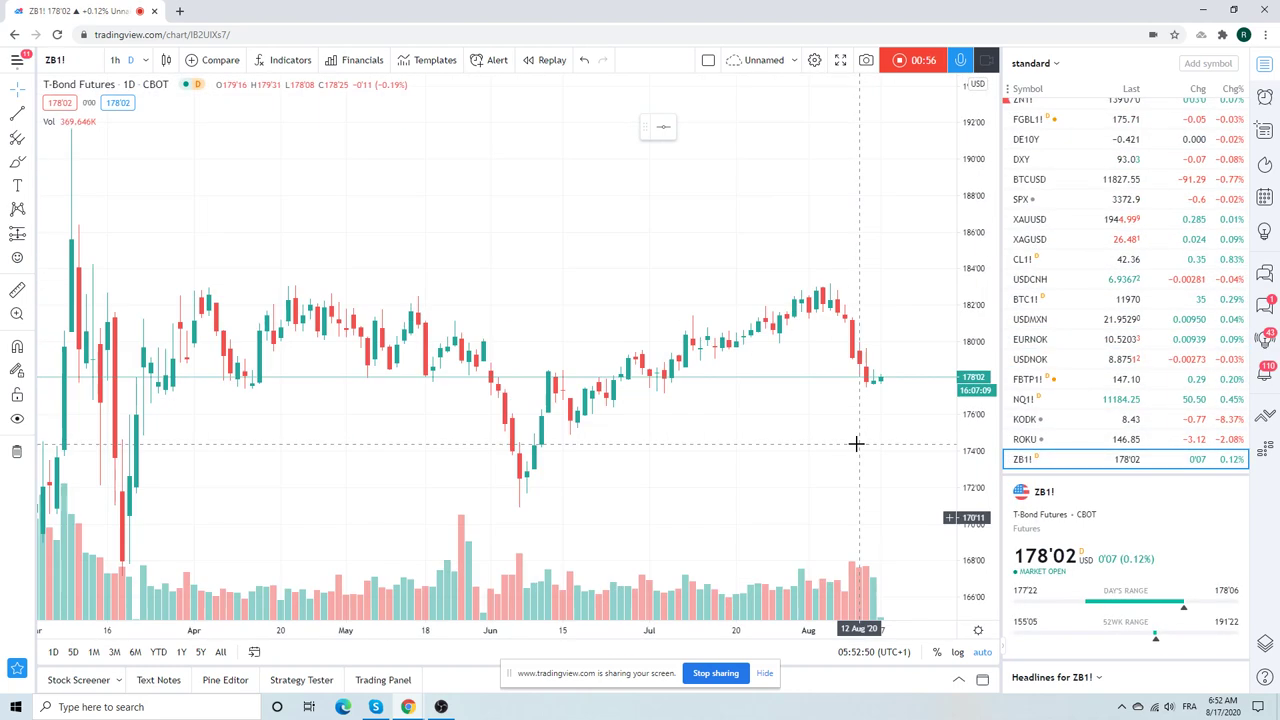
scroll(831, 389, "down", 2)
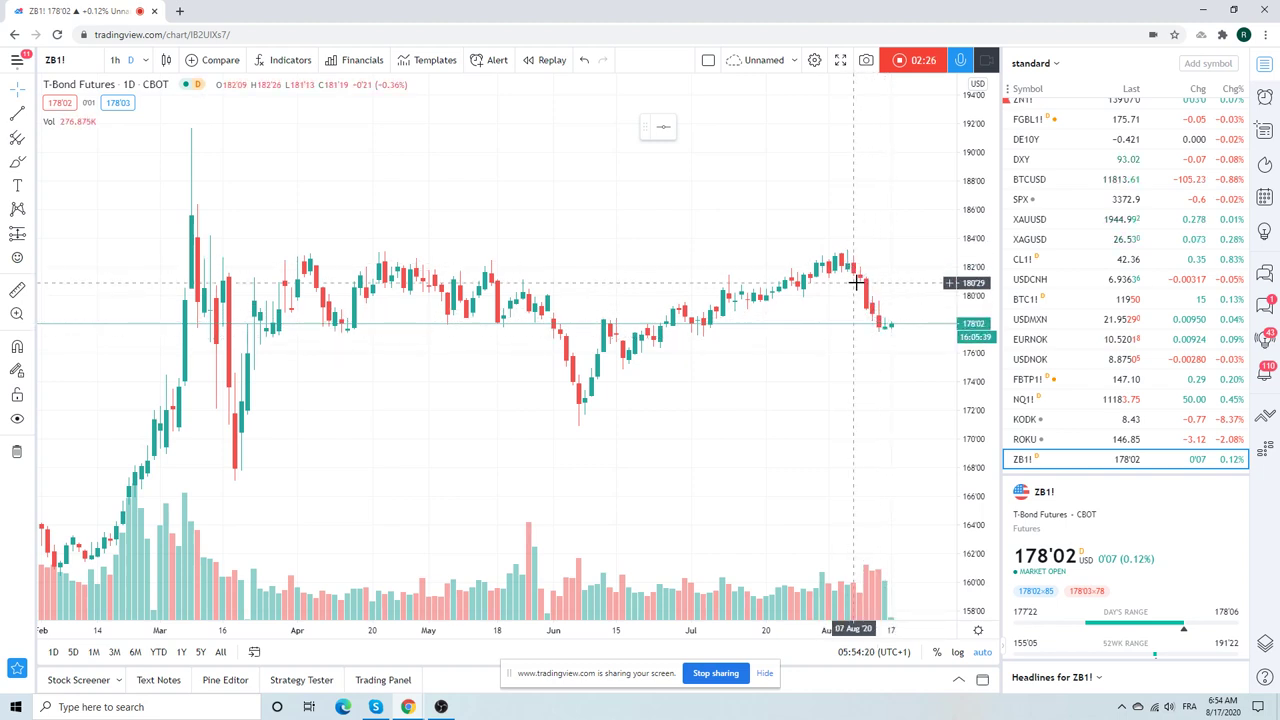
scroll(1103, 289, "up", 3)
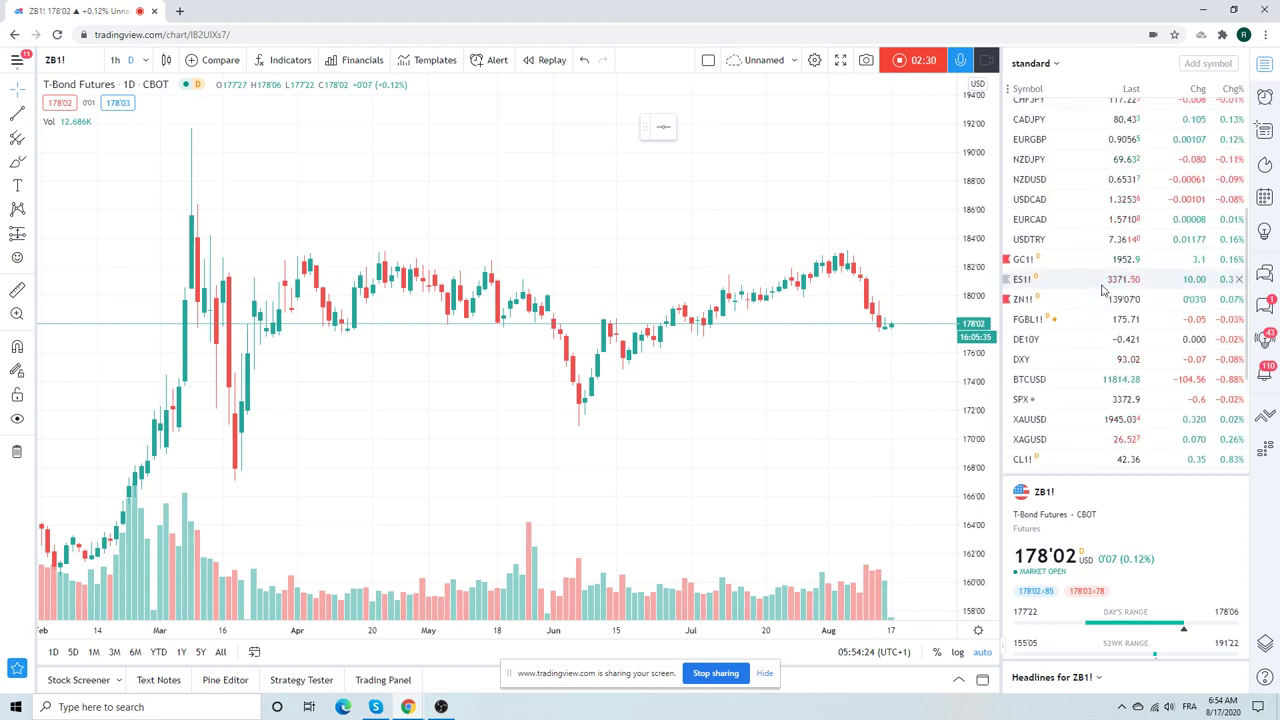
scroll(1100, 298, "down", 2)
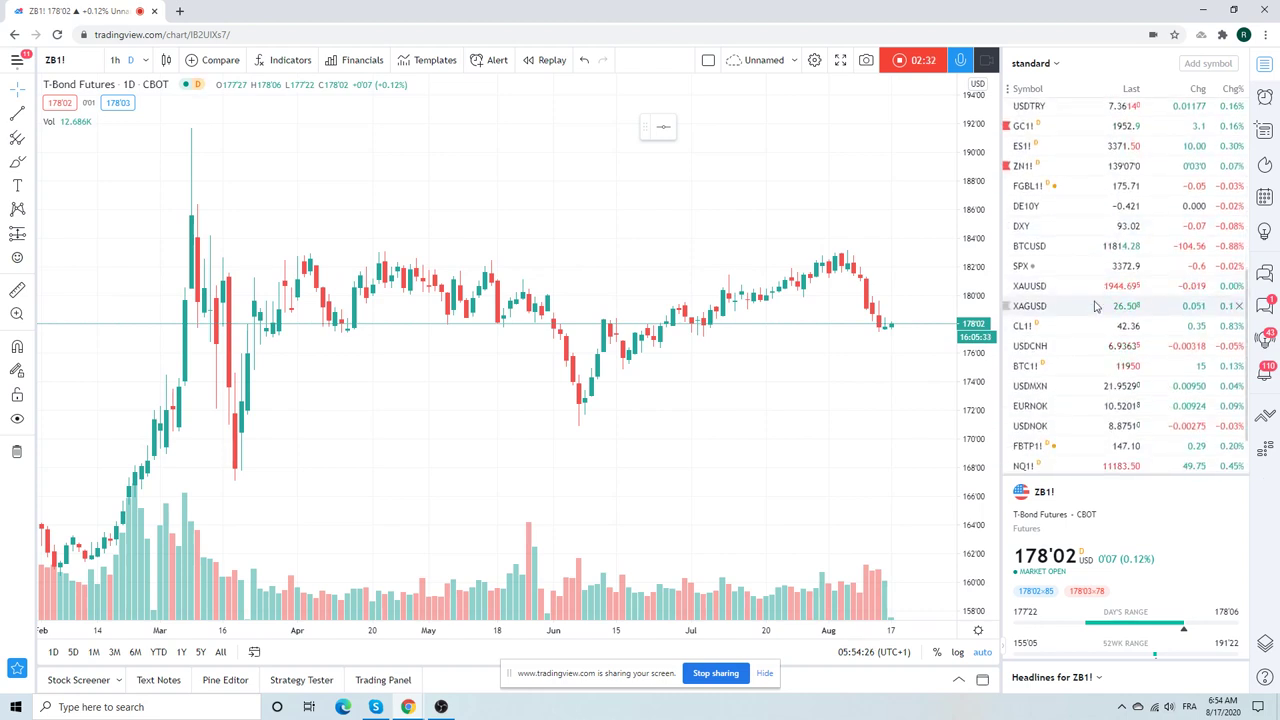
scroll(1096, 306, "down", 1)
scroll(1096, 306, "up", 2)
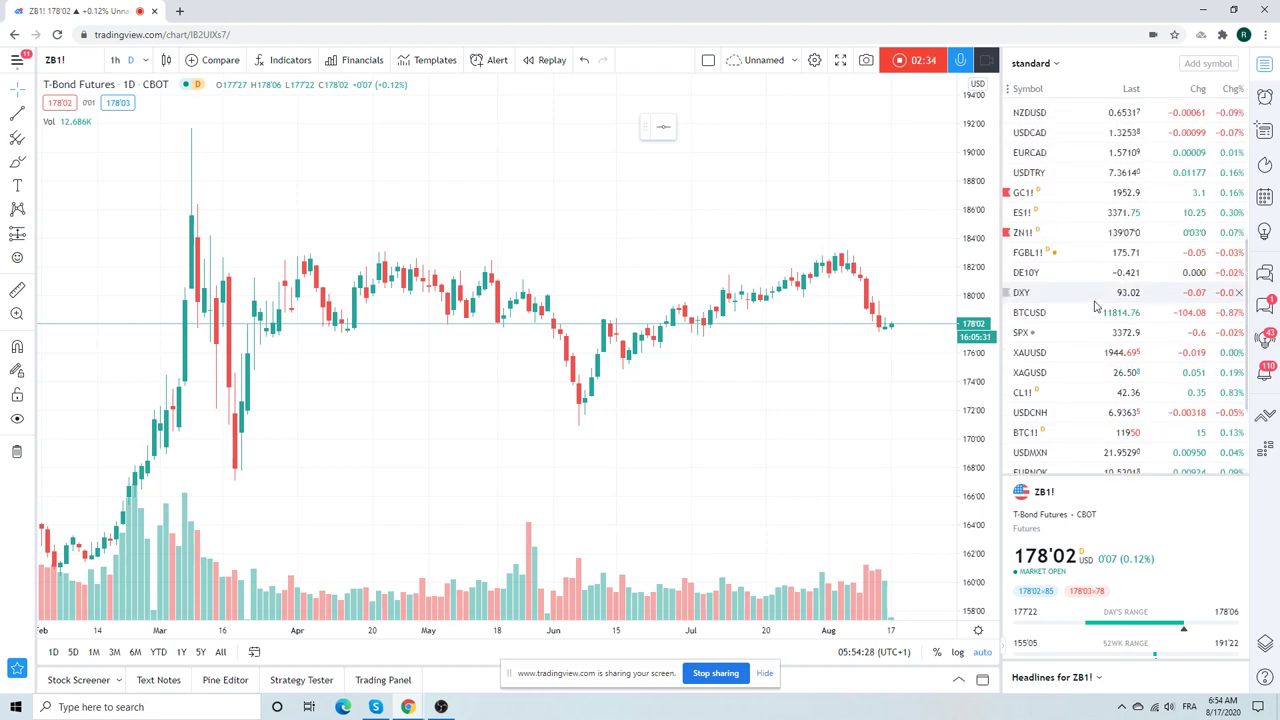
- Open the ES1! S&P 500 E-mini daily chart, zoomed to roughly May through August
left_click(1035, 214)
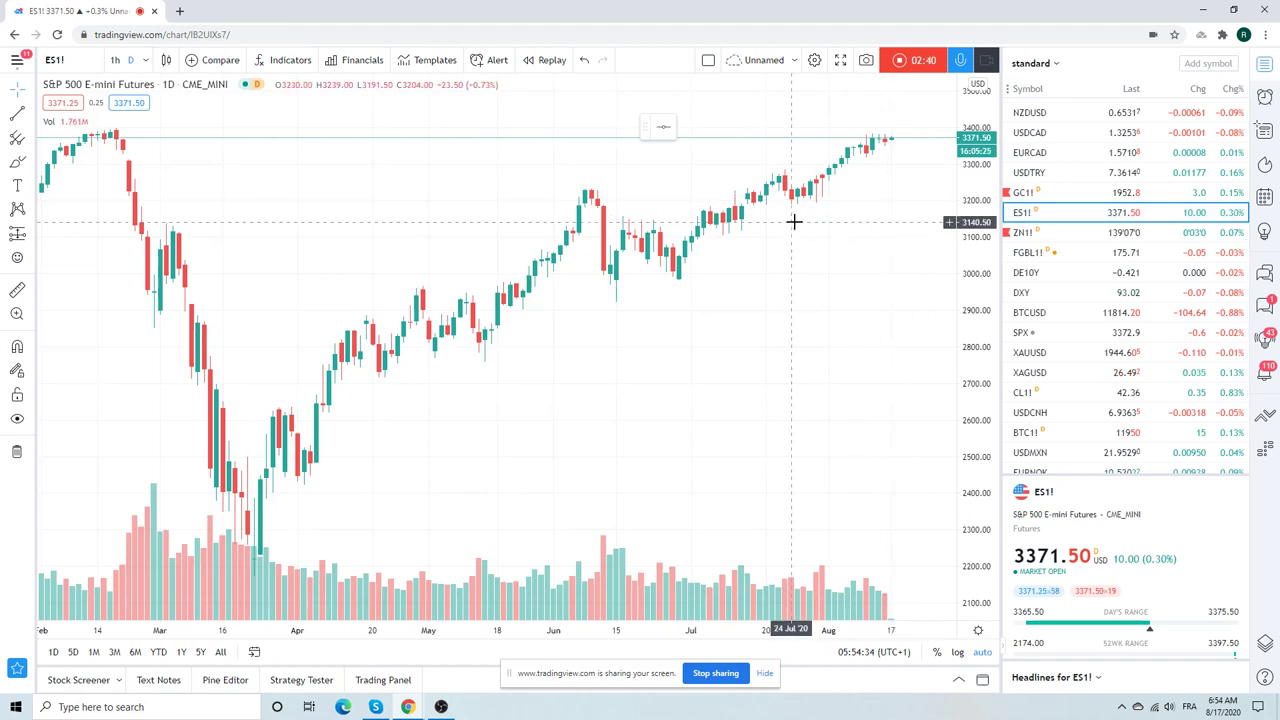
scroll(794, 221, "up", 3)
scroll(794, 221, "up", 2)
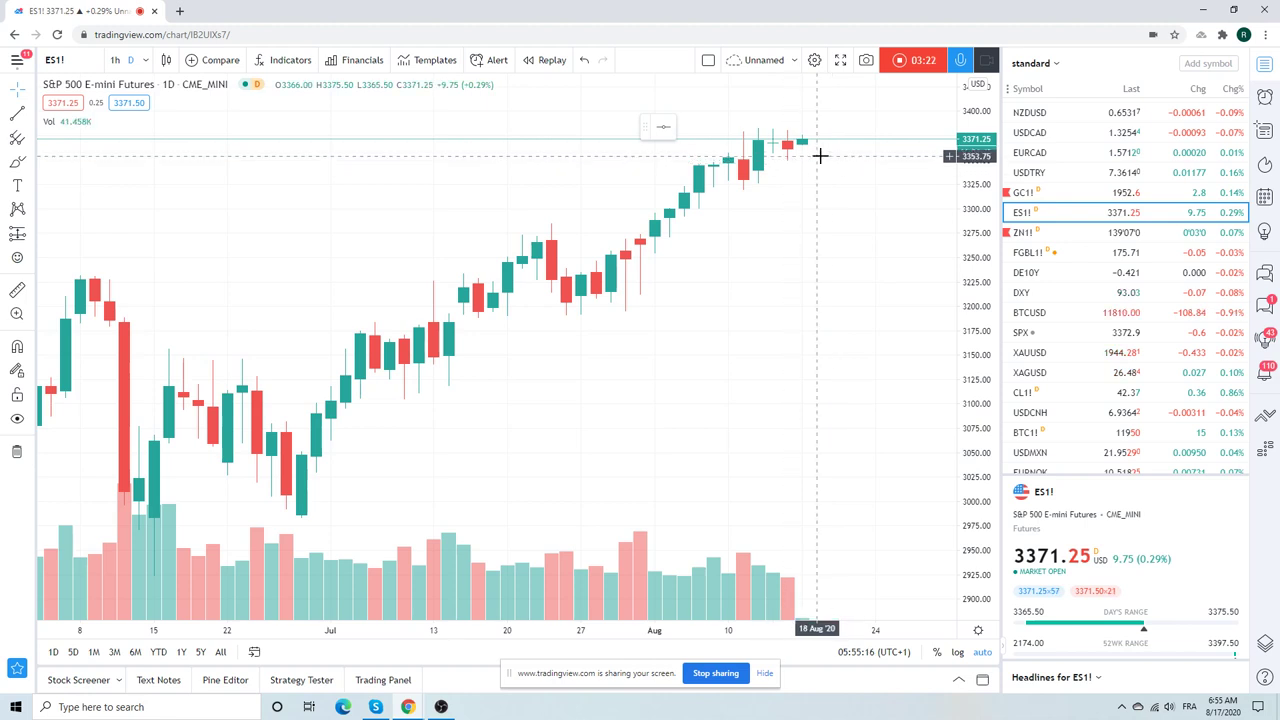
scroll(823, 158, "down", 1)
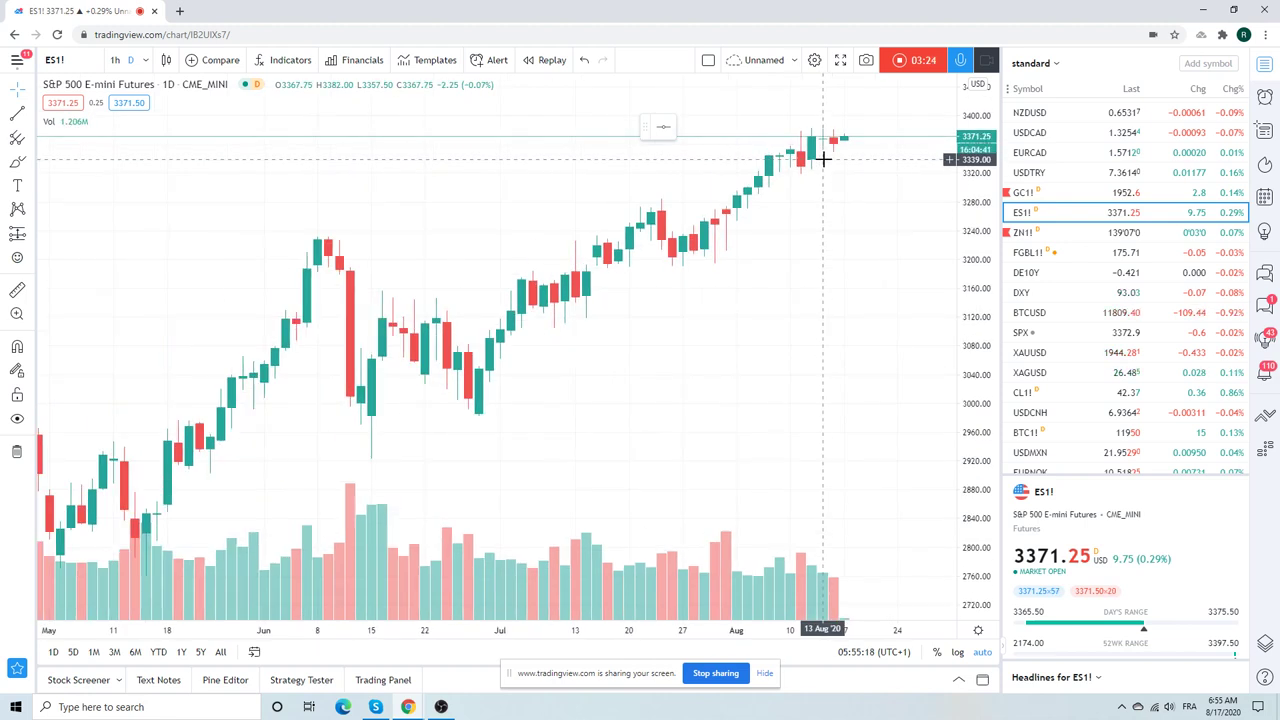
left_click(30, 118)
left_click(112, 382)
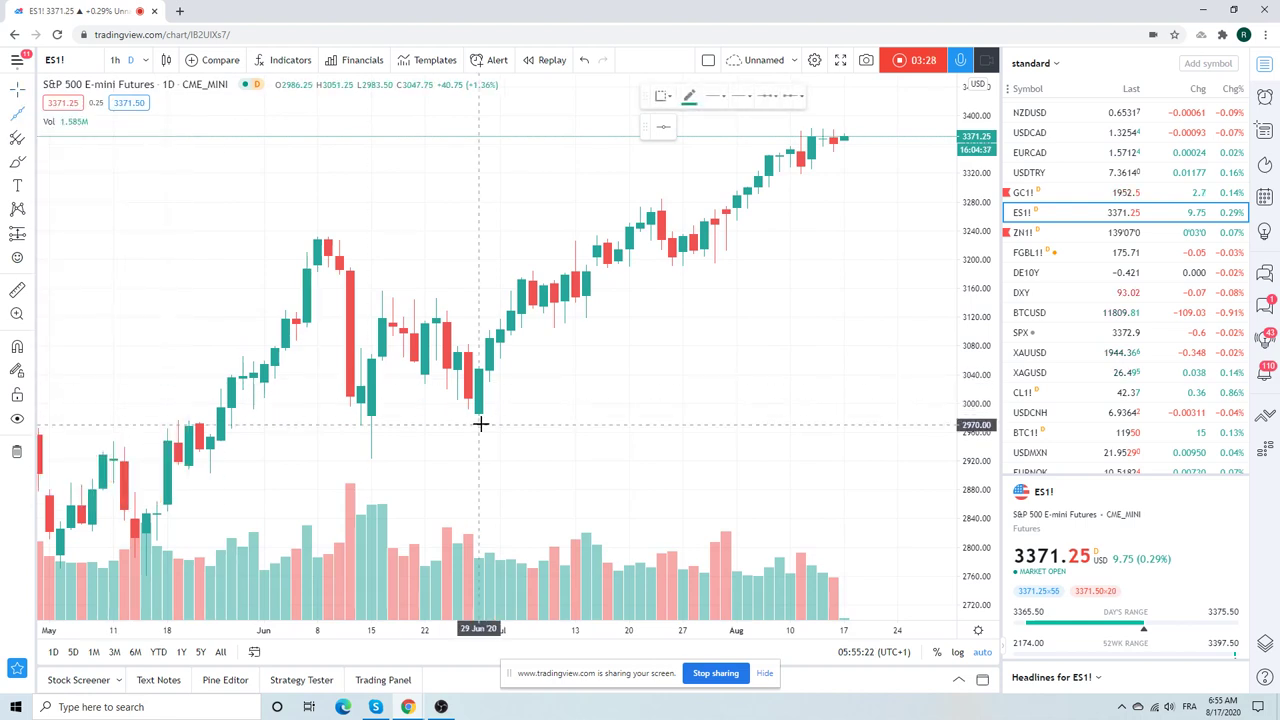
left_click(478, 415)
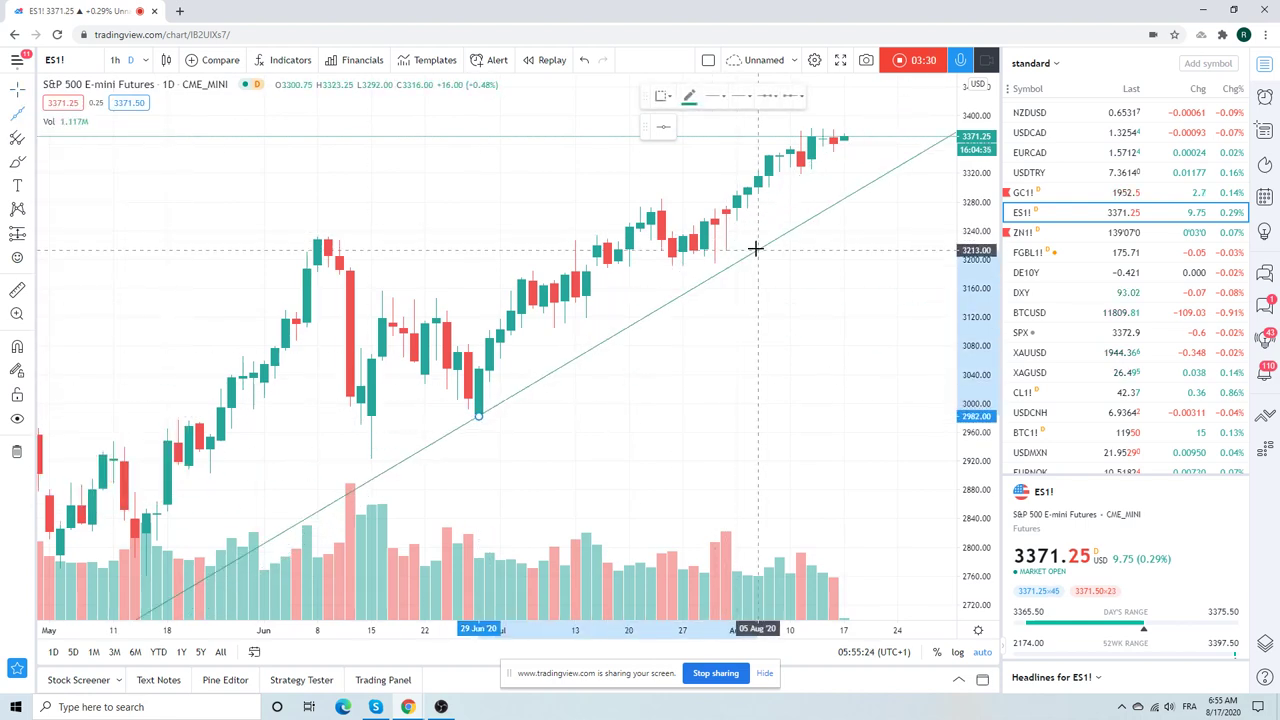
left_click(751, 238)
scroll(731, 312, "down", 4)
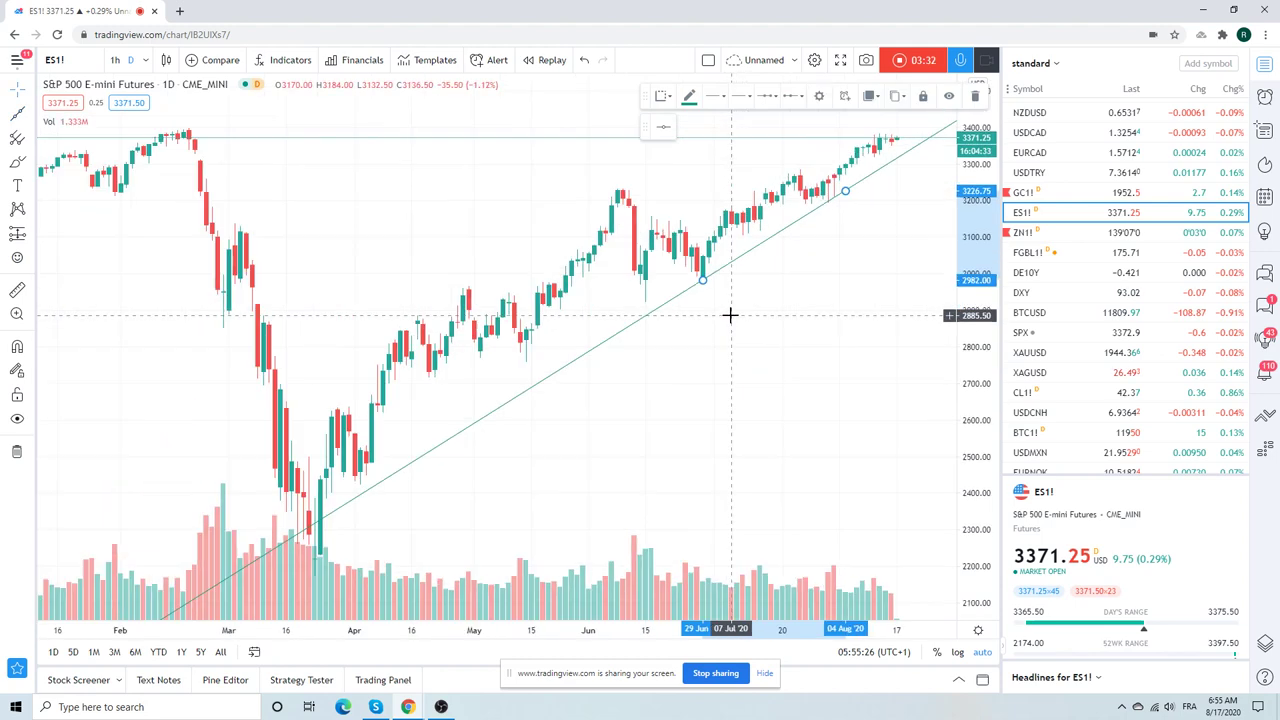
scroll(730, 315, "up", 3)
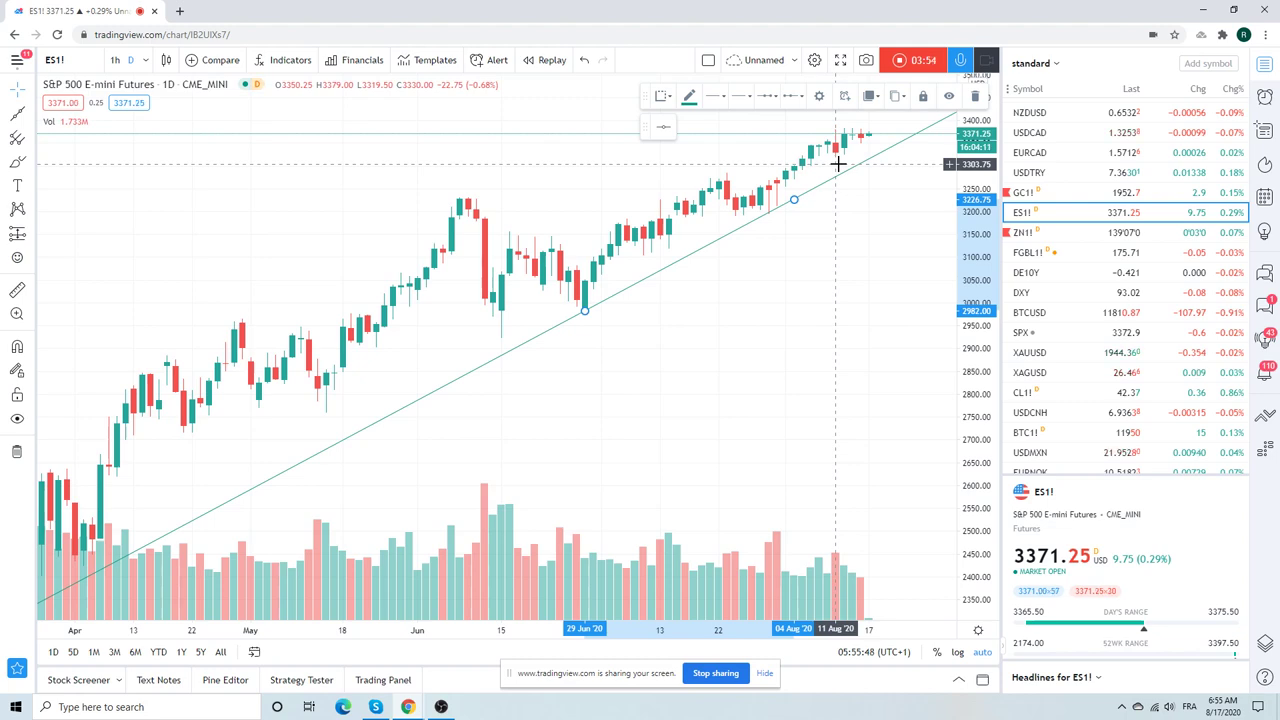
scroll(826, 269, "down", 2)
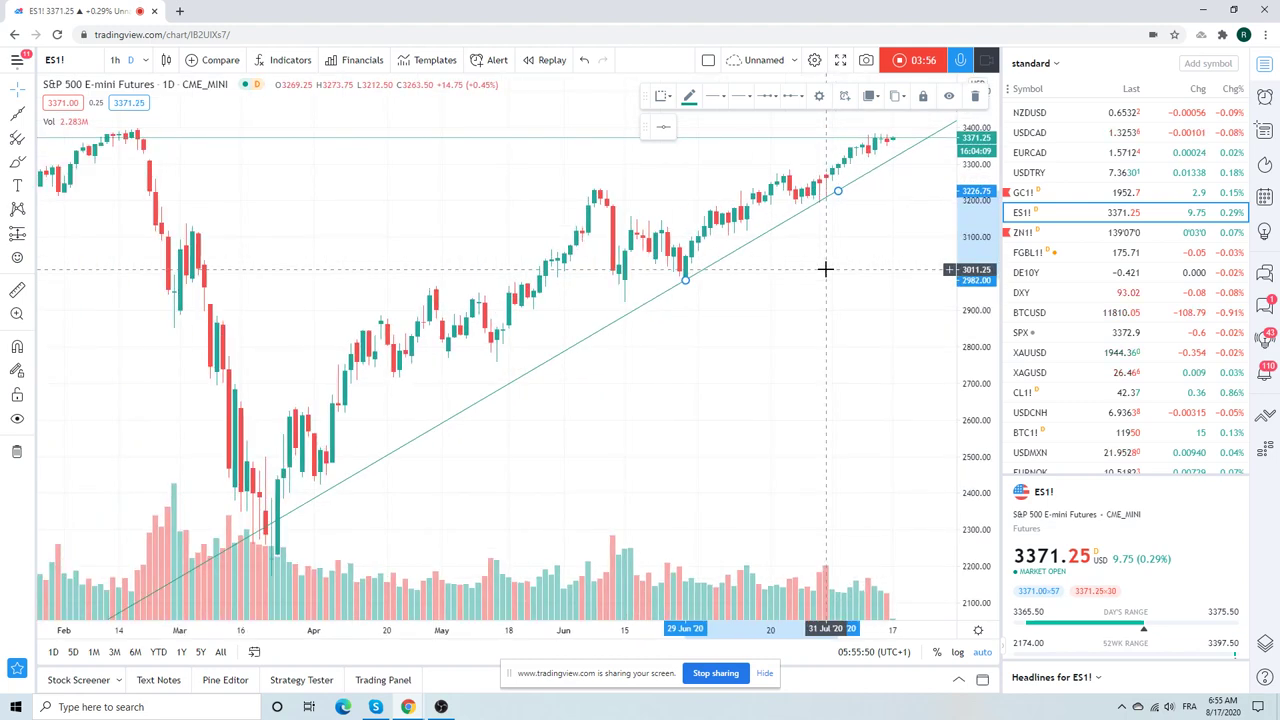
scroll(826, 269, "up", 2)
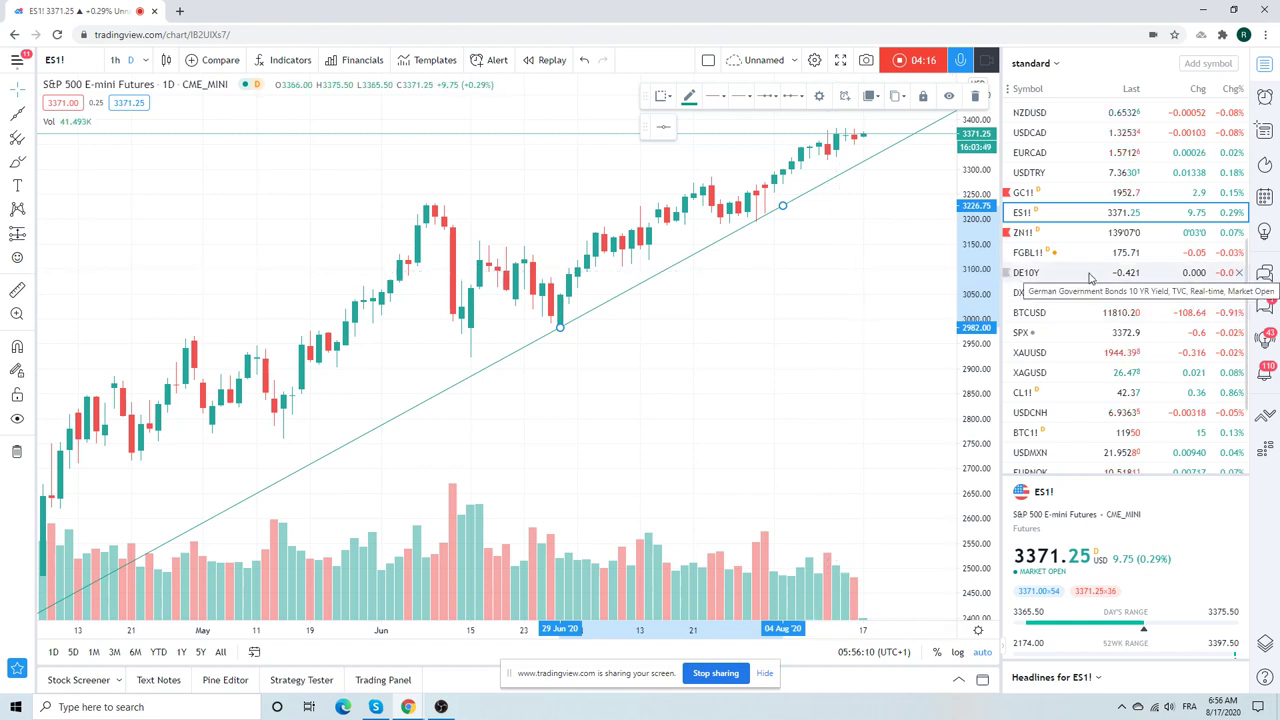
scroll(1094, 272, "up", 3)
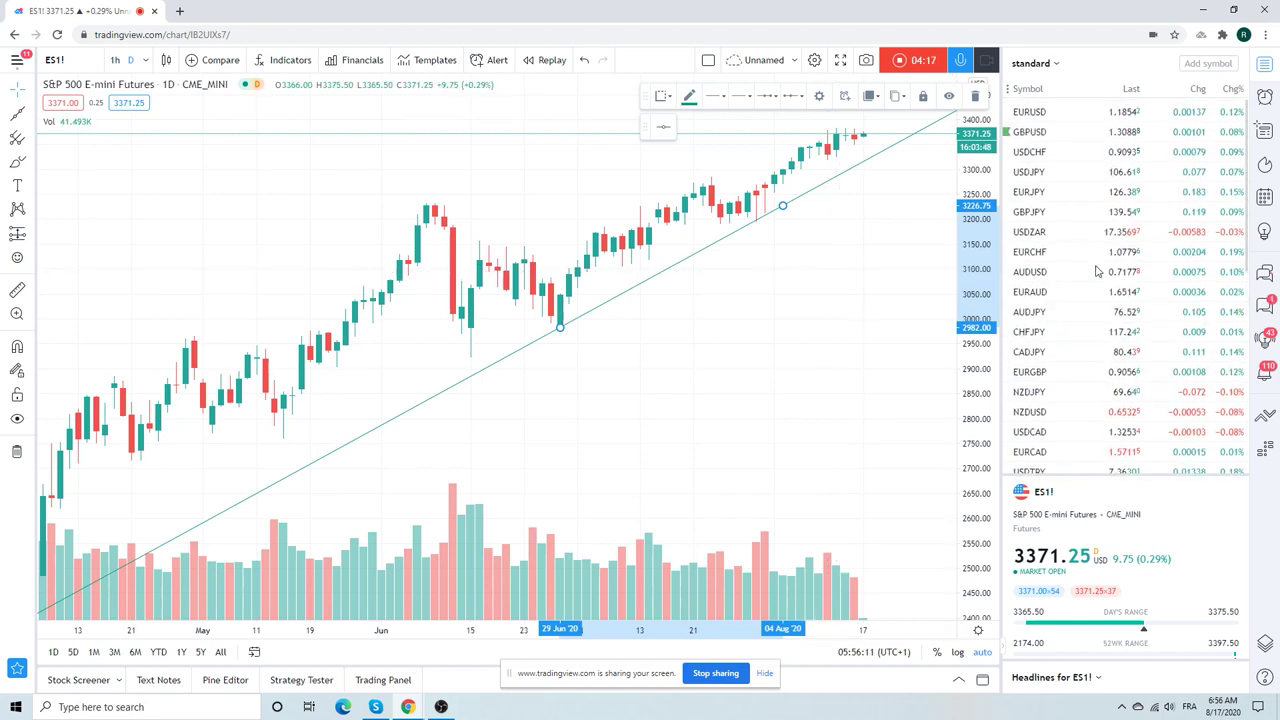
- Glance at the EURUSD and USDCHF charts, then settle on the GBPUSD daily chart
left_click(1040, 116)
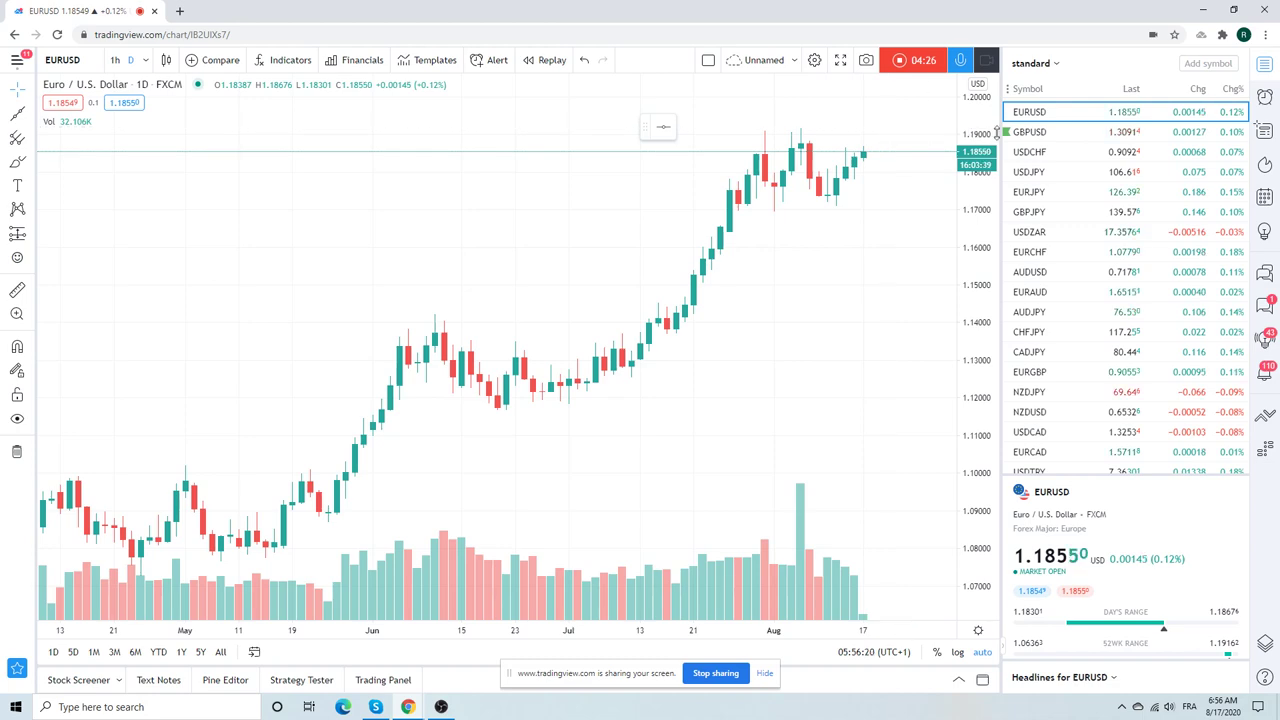
key("Down")
key("Down")
scroll(900, 210, "down", 5)
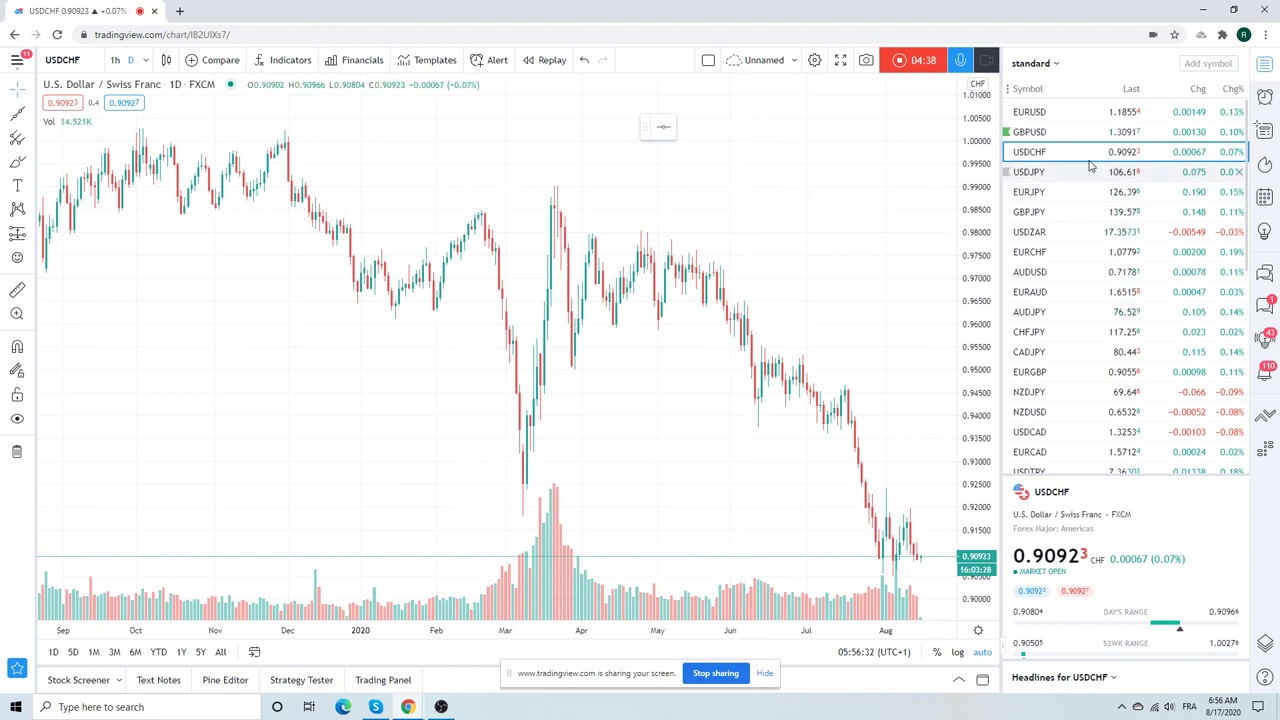
left_click(1047, 139)
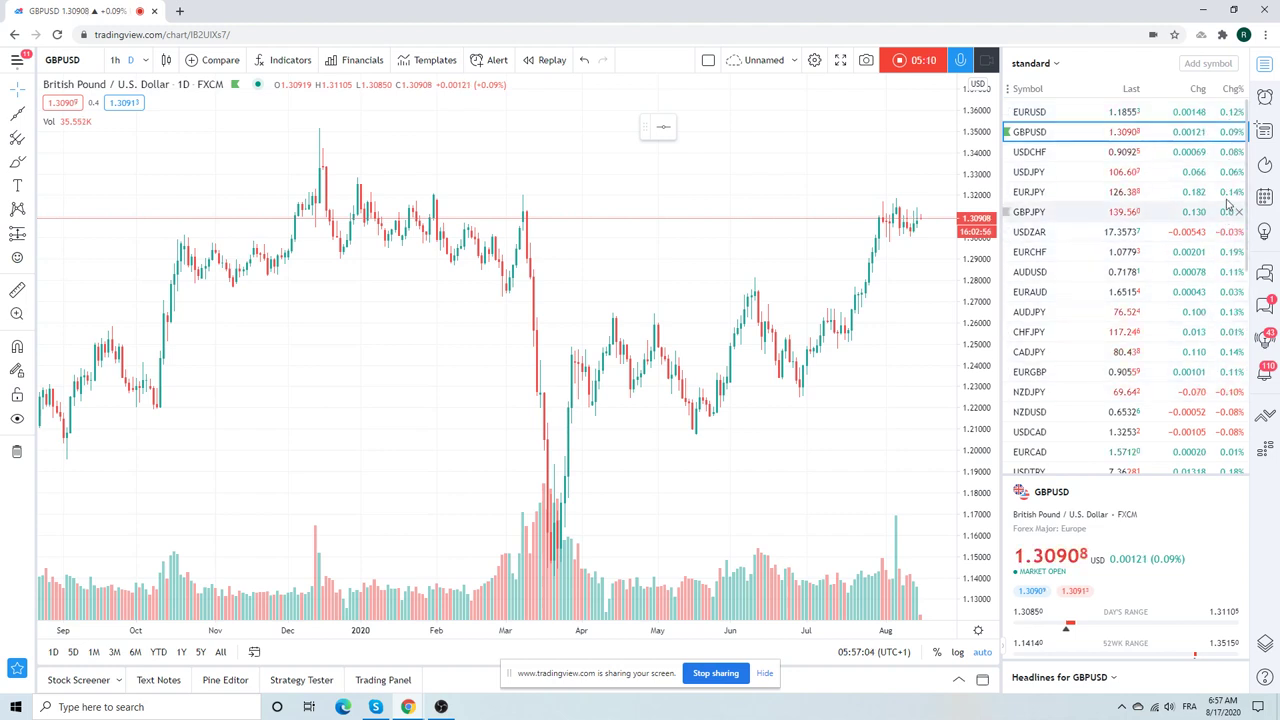
- Look over the EURCHF and AUDUSD charts, then open the NZDUSD daily chart
left_click(1029, 252)
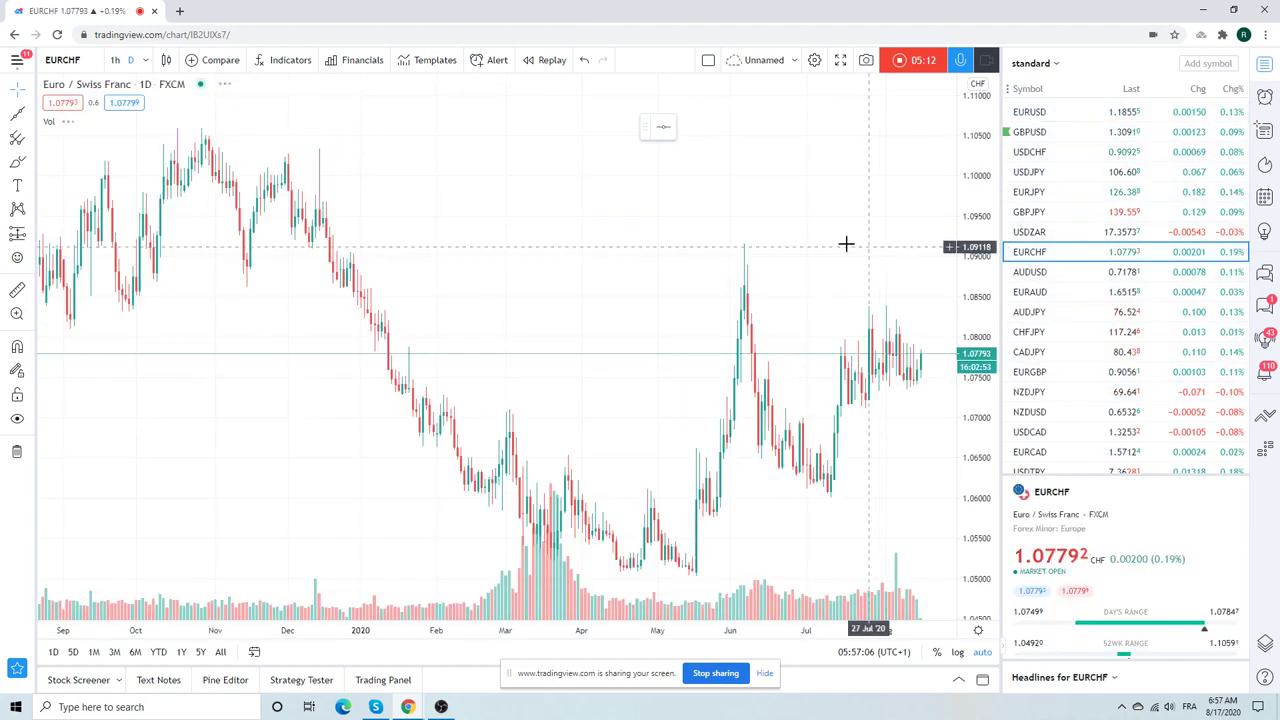
scroll(759, 238, "up", 3)
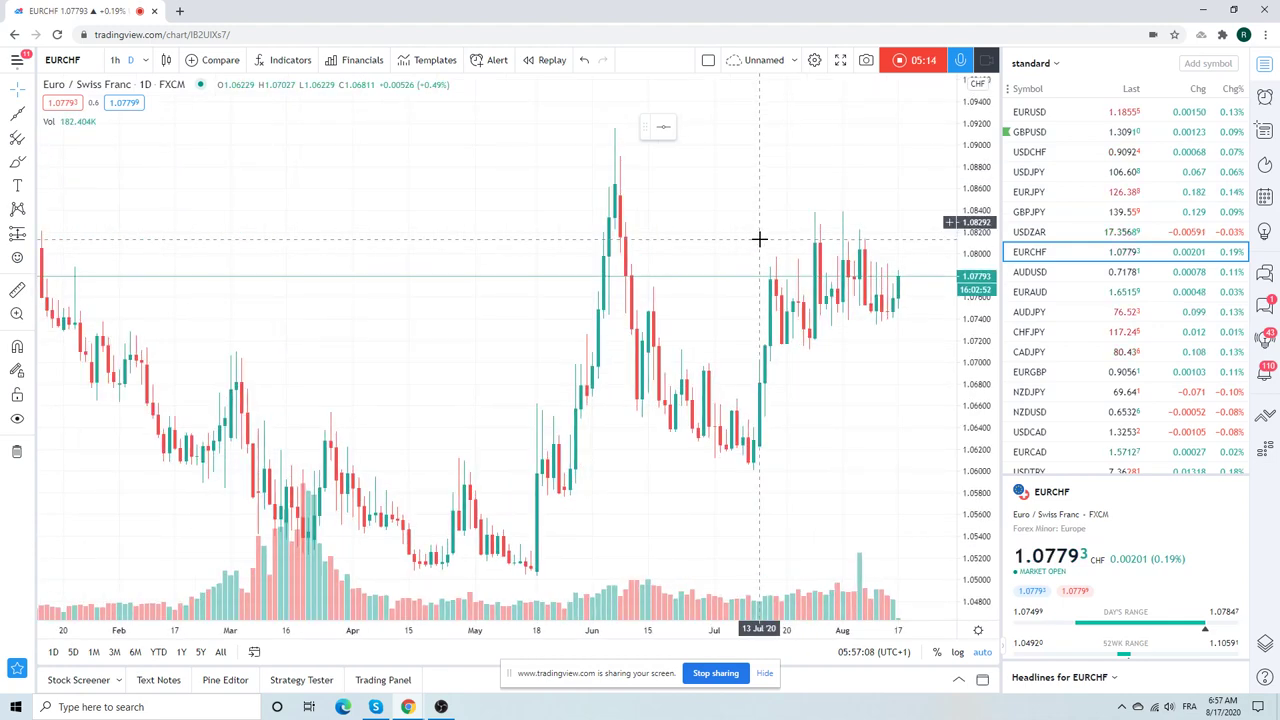
scroll(759, 238, "down", 3)
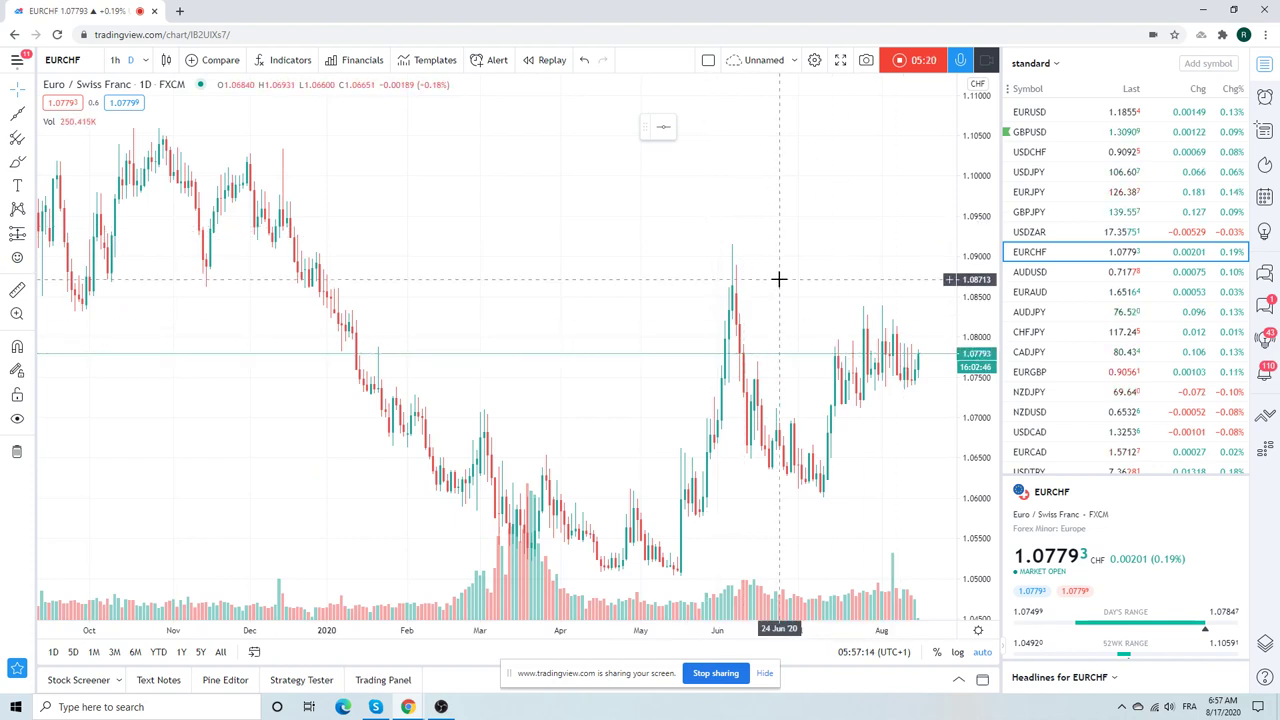
left_click(1038, 276)
scroll(812, 338, "down", 5)
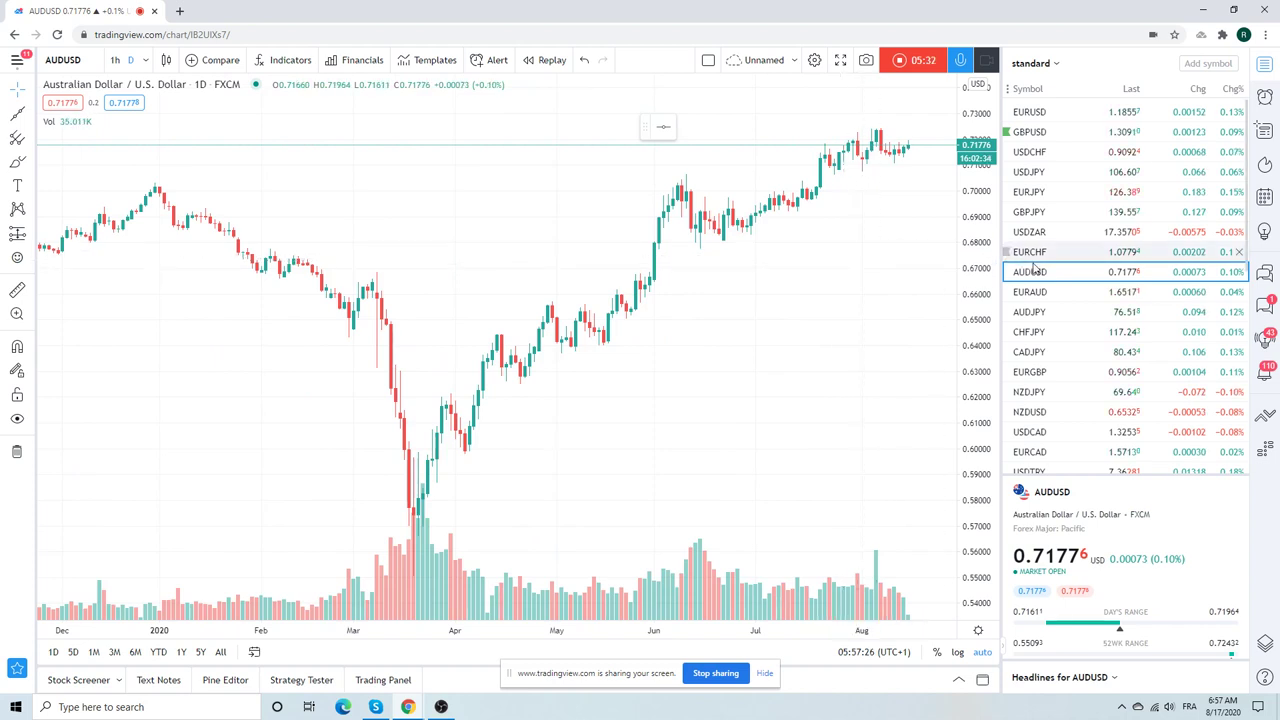
left_click(1045, 412)
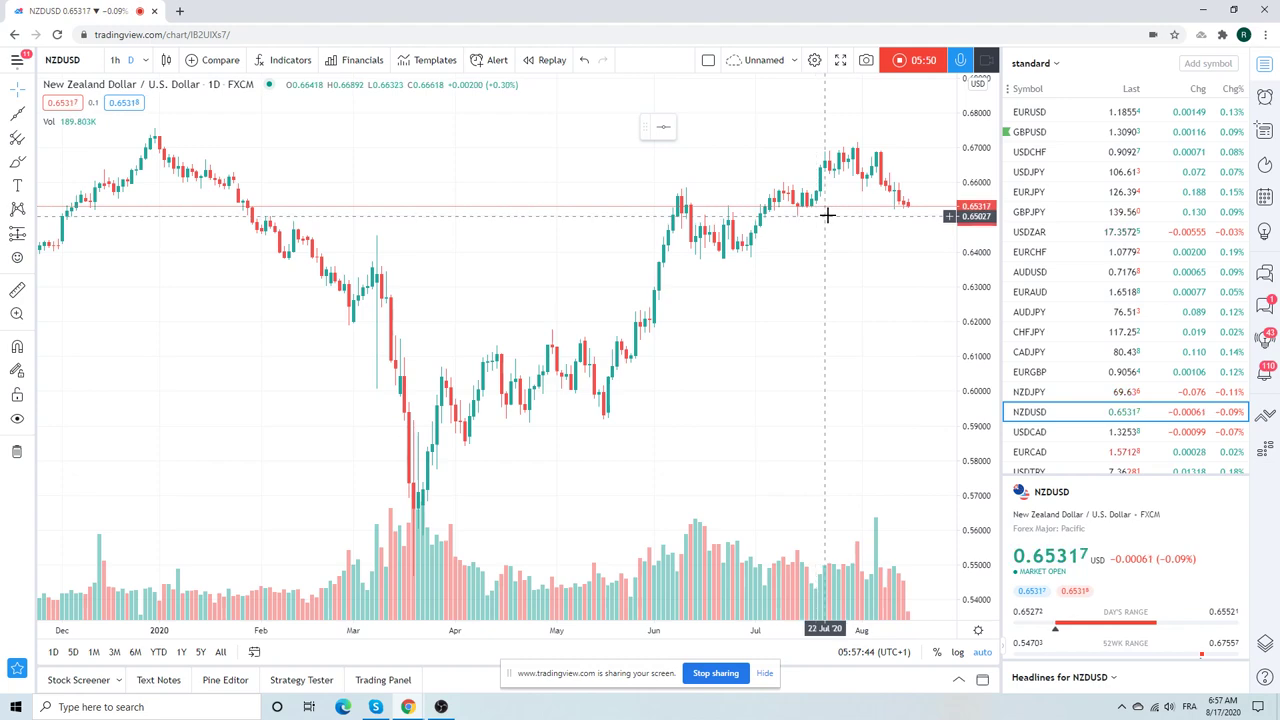
scroll(829, 214, "down", 3)
scroll(829, 214, "down", 2)
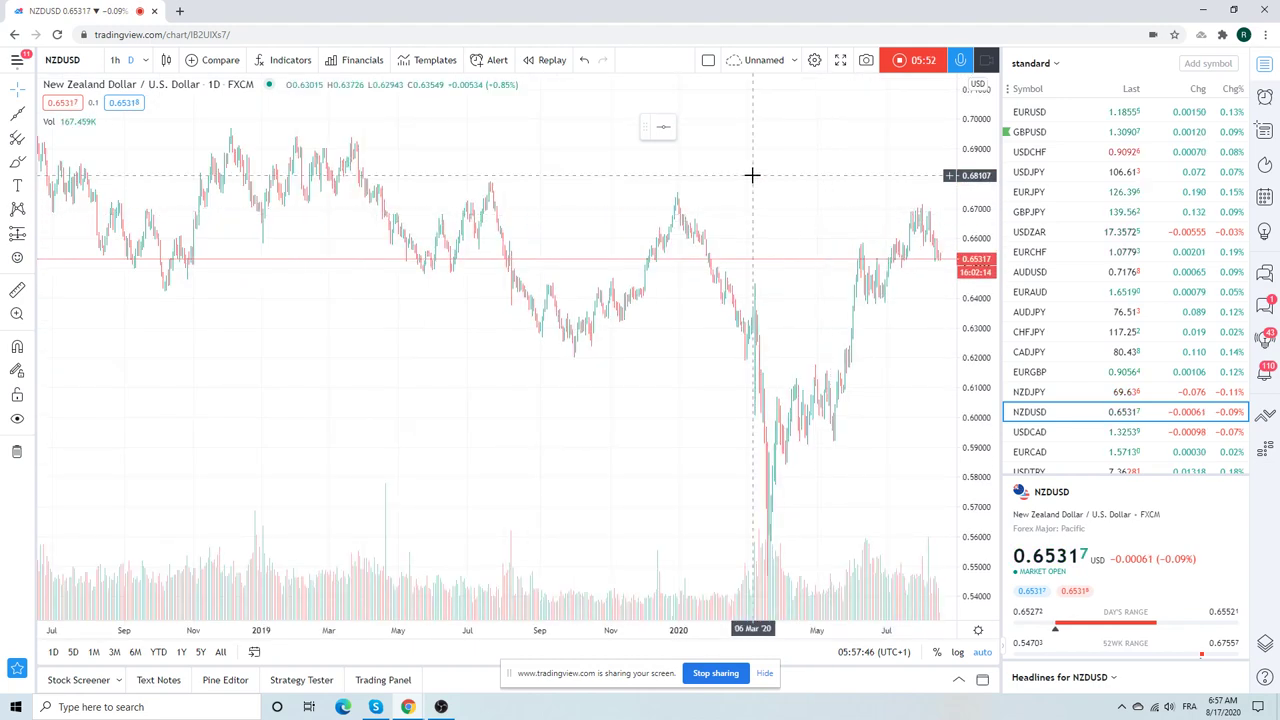
left_click(115, 60)
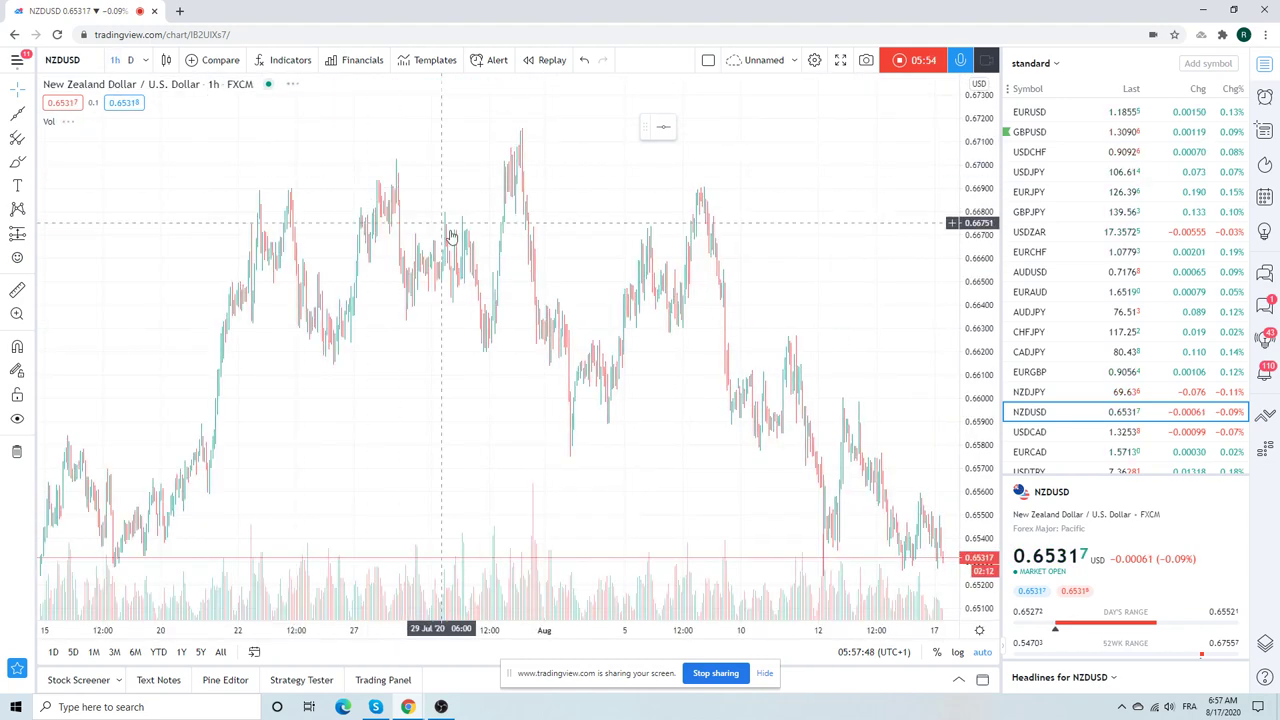
scroll(595, 125, "down", 3)
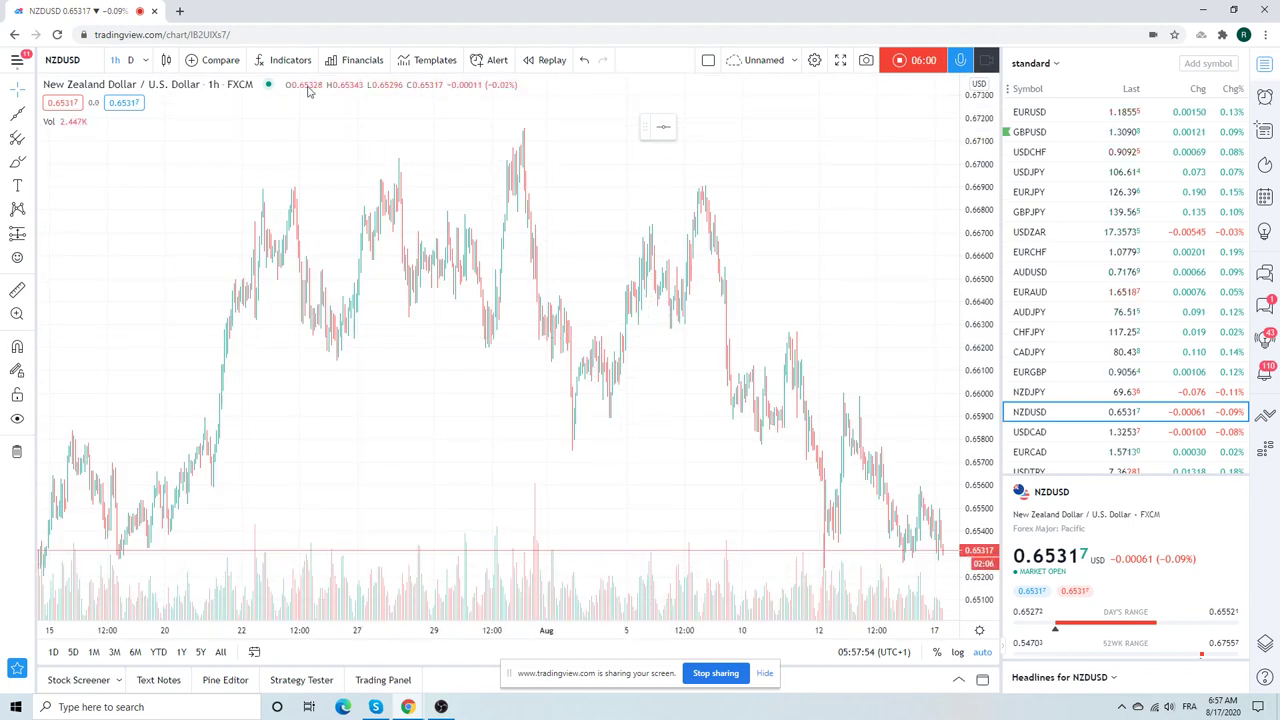
left_click(130, 60)
scroll(669, 209, "up", 5)
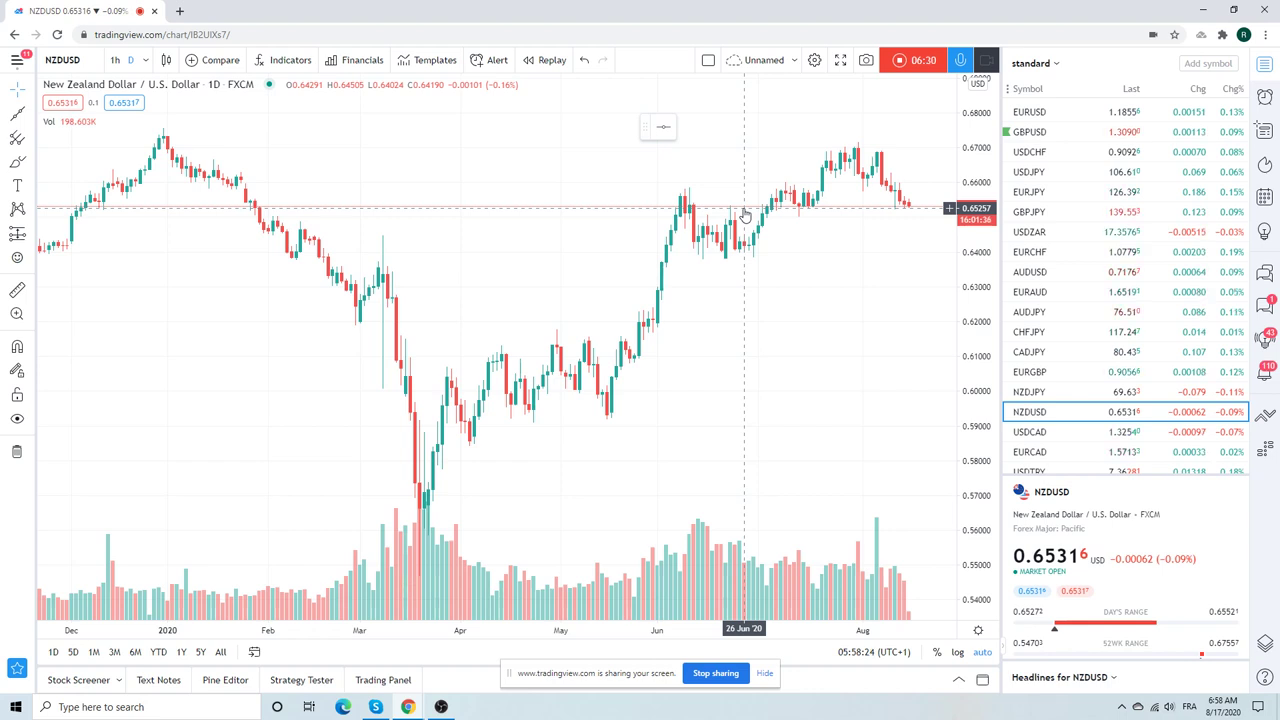
- Open the FXCM EURUSD daily chart, last at 1.18562, from the watchlist
left_click(1040, 112)
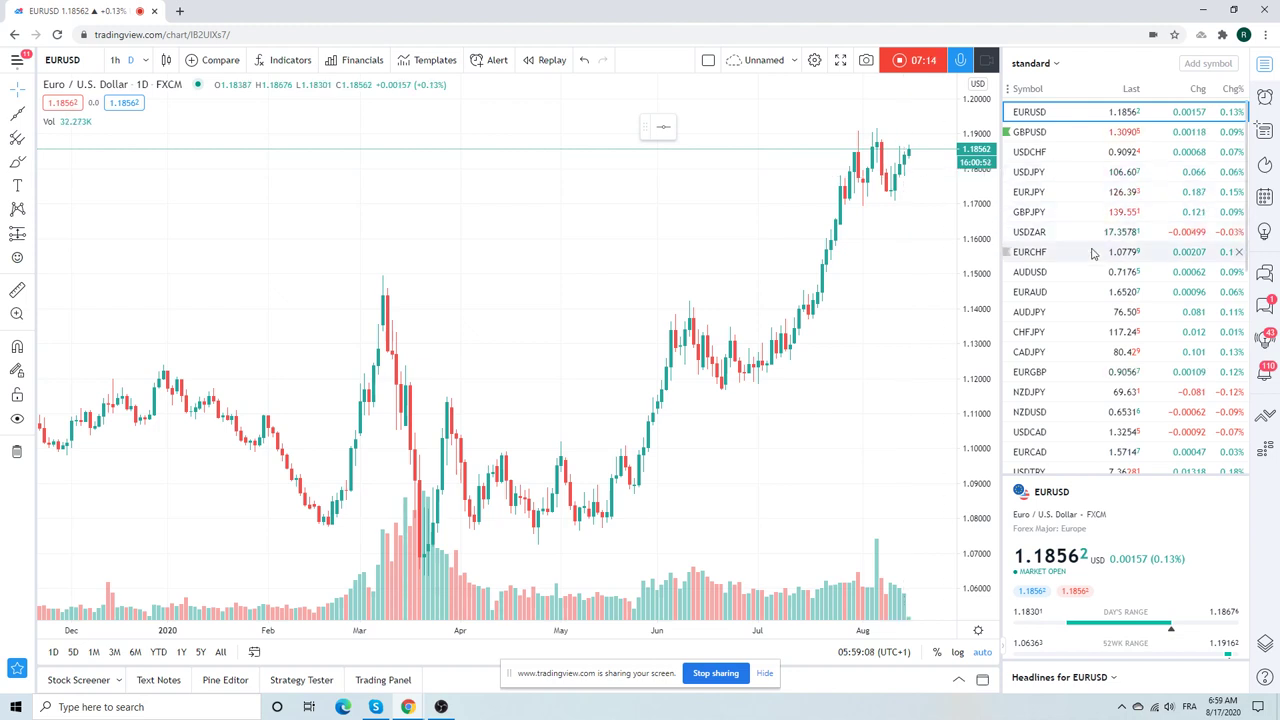
scroll(1070, 290, "down", 3)
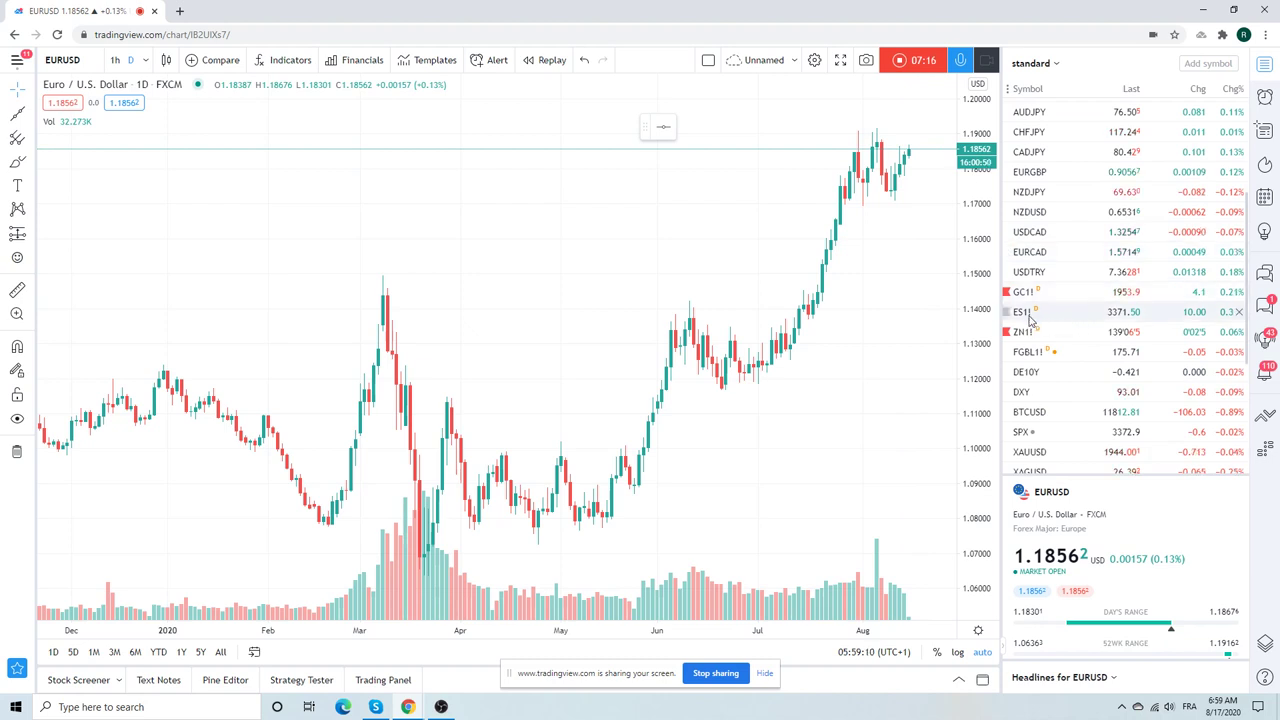
- Switch back to the ES1! E-mini daily chart with its upward trend line
left_click(1025, 313)
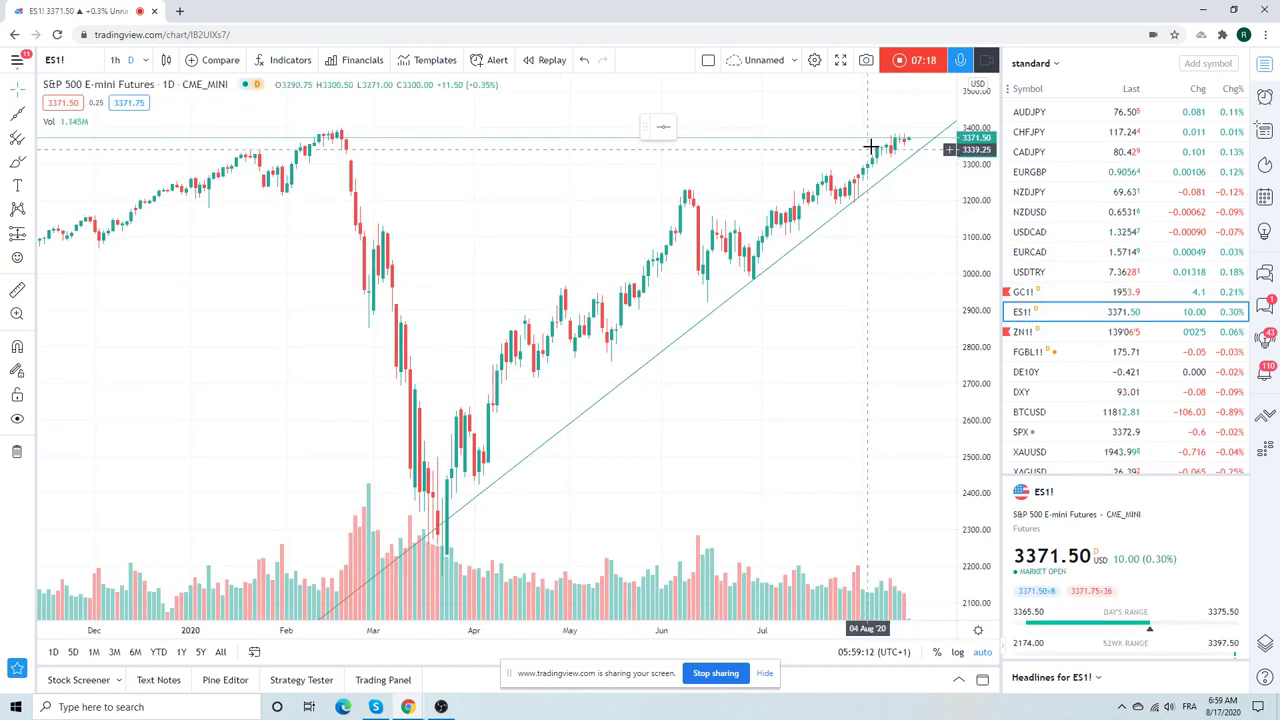